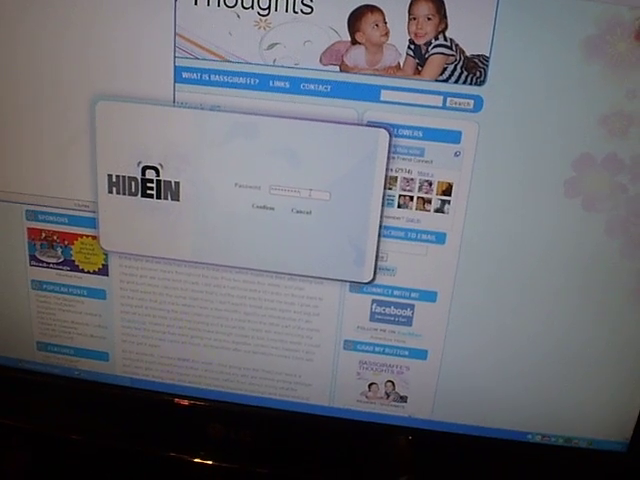
Confirm the password in the HideIn dialog to mount the encrypted partitions
left_click(280, 241)
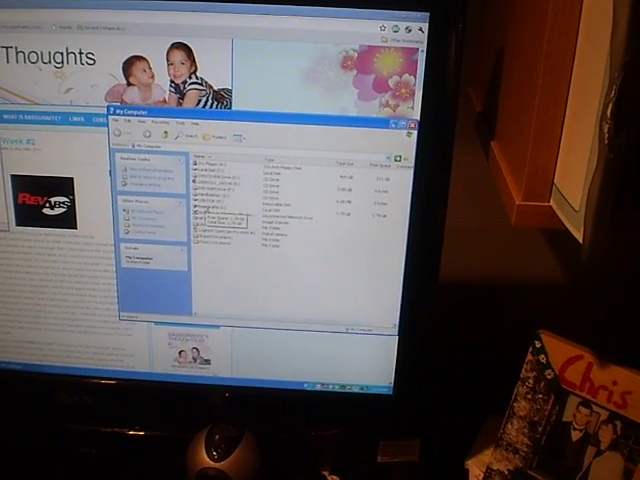
Open the mounted drive from My Computer and briefly select its text file
double_click(205, 213)
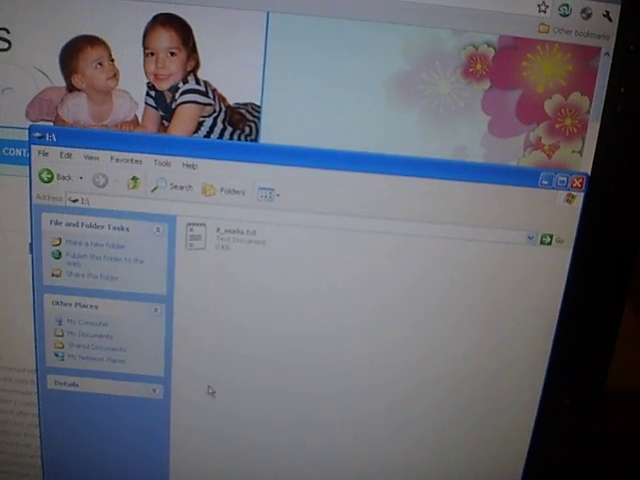
left_click(232, 240)
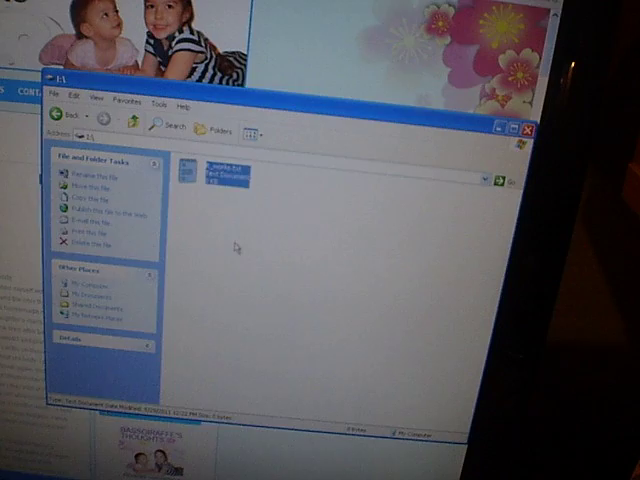
left_click(250, 230)
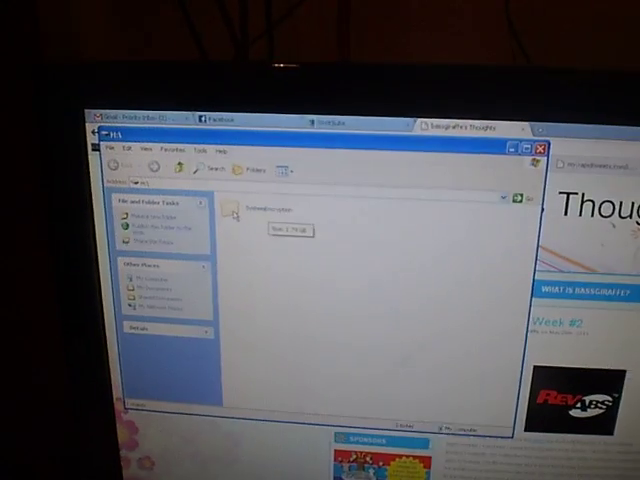
Open the SystemEncryption folder in the H:\ window to reveal its single data file
double_click(280, 228)
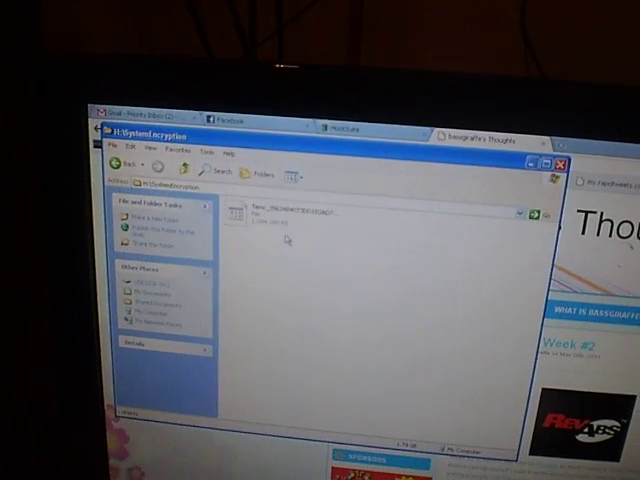